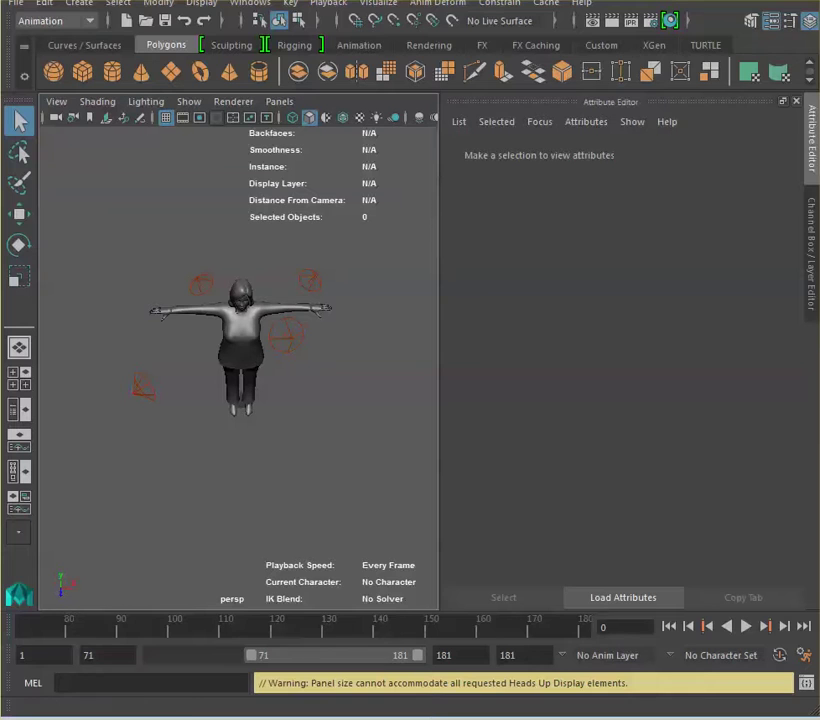
# Step: Return from the character files folder to the scene and orbit in closer around the character
pyautogui.click(275, 712)
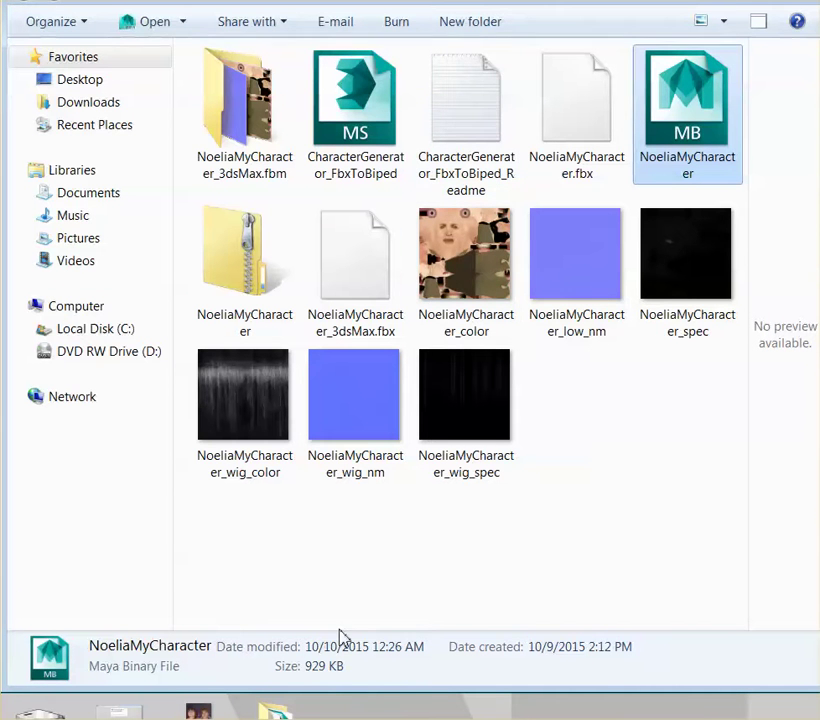
pyautogui.hotkey('alt', 'Tab')
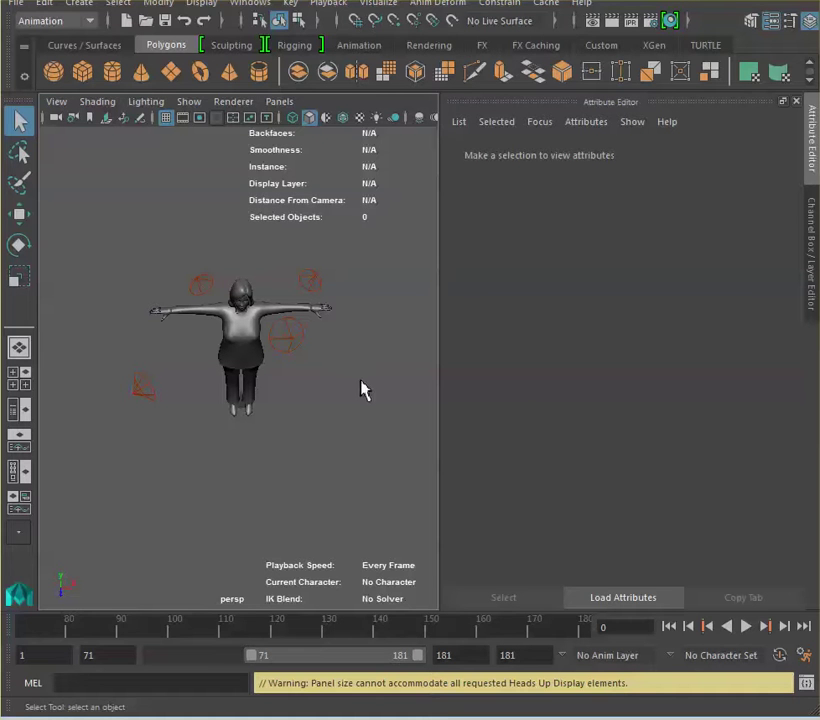
pyautogui.keyDown('alt'); pyautogui.moveTo(326, 388); pyautogui.dragTo(337, 357); pyautogui.keyUp('alt')
pyautogui.keyDown('alt'); pyautogui.moveTo(337, 357); pyautogui.dragTo(322, 322, button='middle'); pyautogui.keyUp('alt')
pyautogui.keyDown('alt'); pyautogui.moveTo(322, 322); pyautogui.dragTo(322, 335); pyautogui.keyUp('alt')
pyautogui.keyDown('alt'); pyautogui.moveTo(322, 335); pyautogui.dragTo(322, 354, button='right'); pyautogui.keyUp('alt')
pyautogui.keyDown('alt'); pyautogui.moveTo(322, 354); pyautogui.dragTo(322, 344); pyautogui.keyUp('alt')
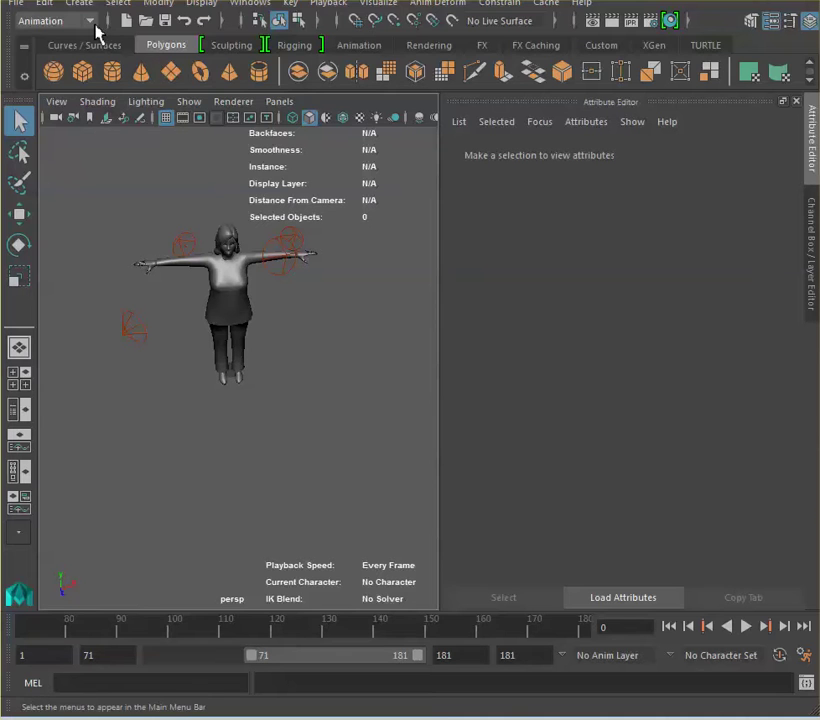
# Step: Keep the Animation menu set and open Windows > Animation Editors > HumanIK
pyautogui.click(91, 23)
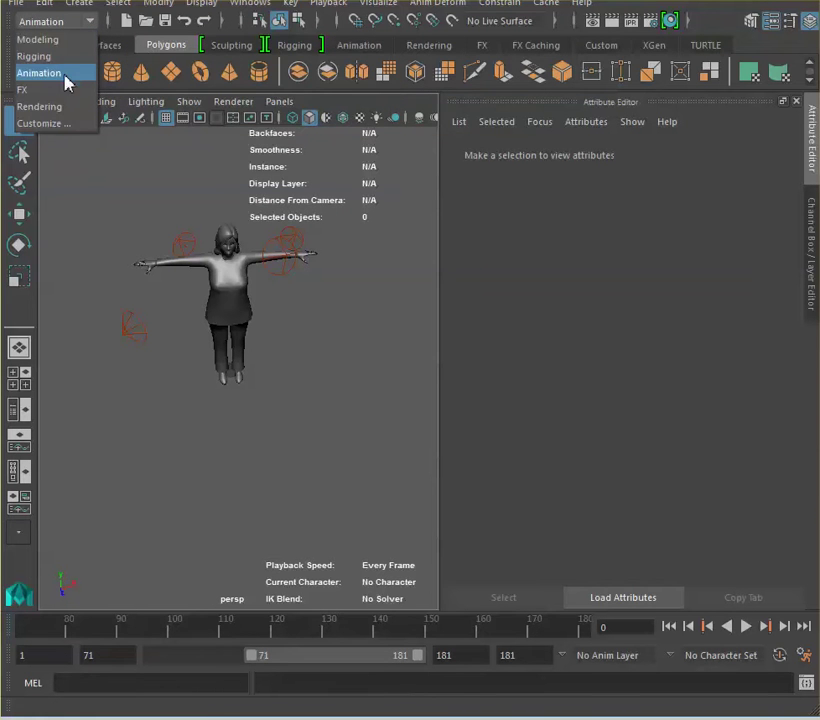
pyautogui.click(66, 75)
pyautogui.click(250, 4)
pyautogui.moveTo(277, 50)
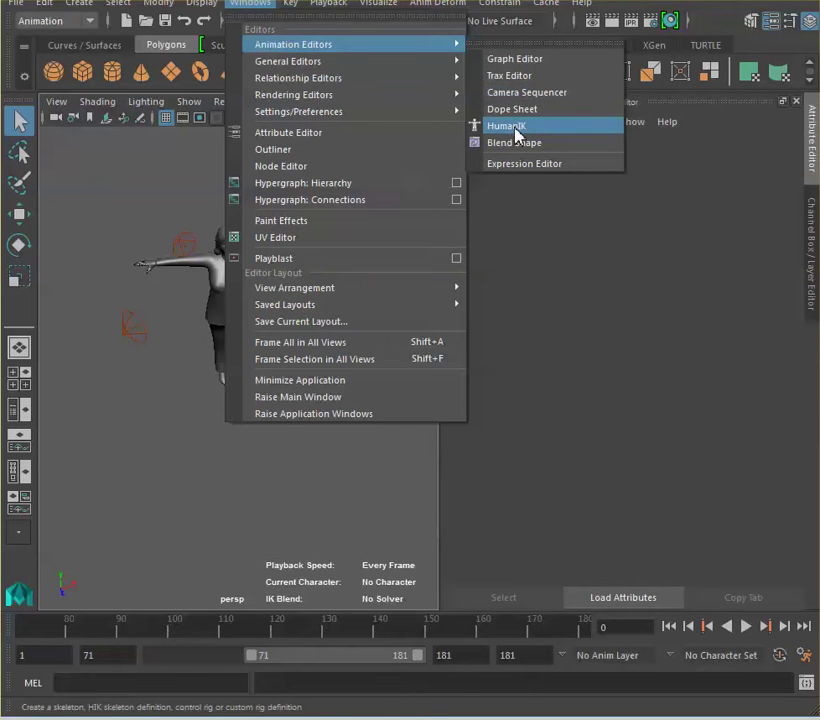
pyautogui.click(507, 128)
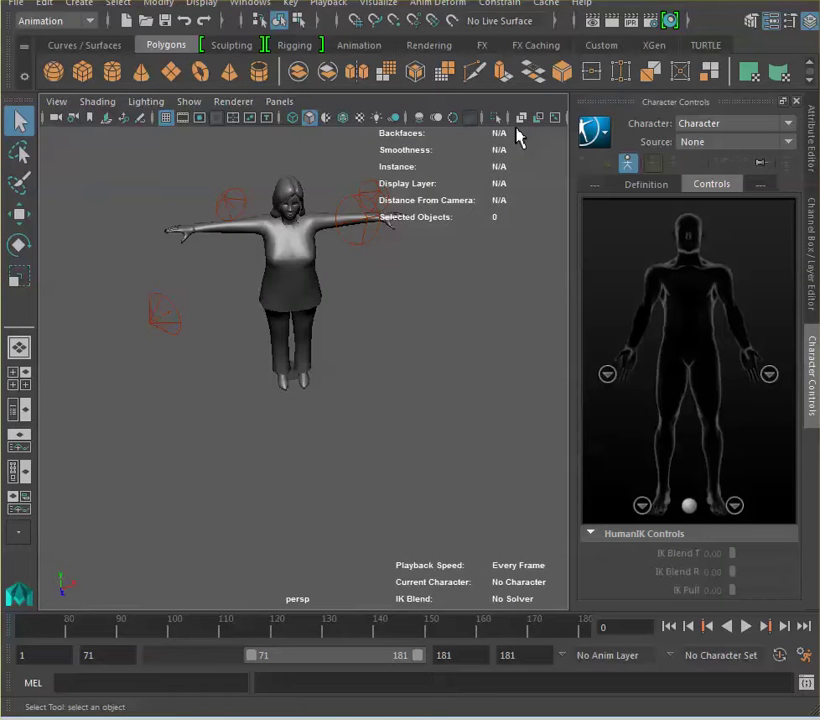
# Step: Switch the HumanIK panel to its Definition tab to see the valid characterization
pyautogui.click(641, 190)
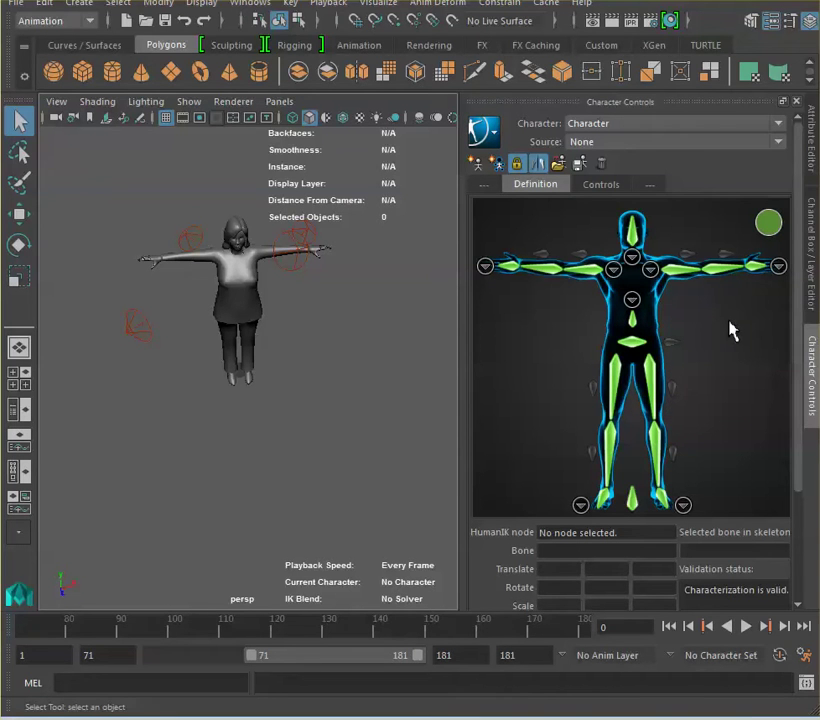
# Step: Set the Source to Control Rig to create Character_ControlRig, briefly checking the left hand controls
pyautogui.click(779, 148)
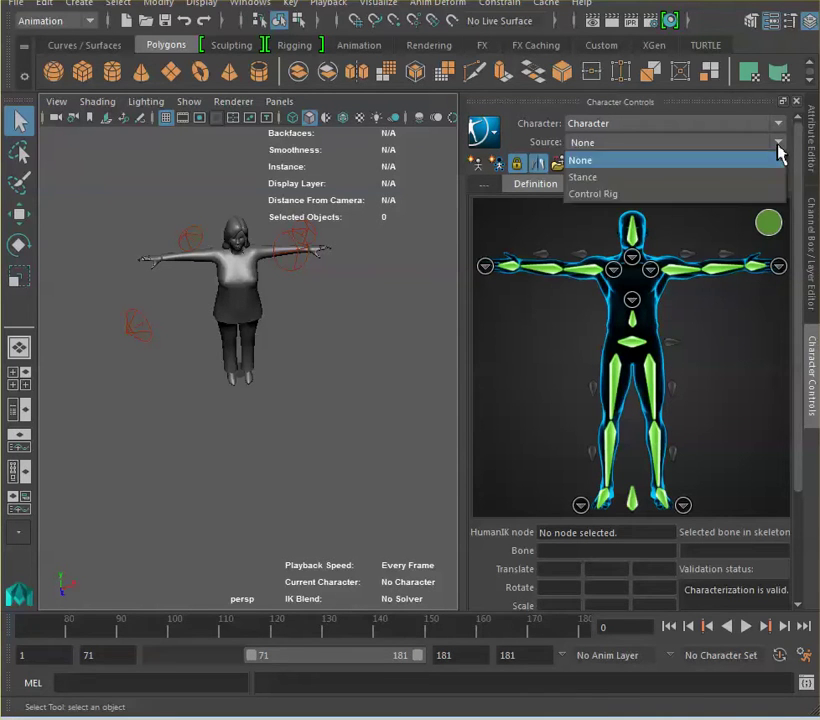
pyautogui.click(719, 197)
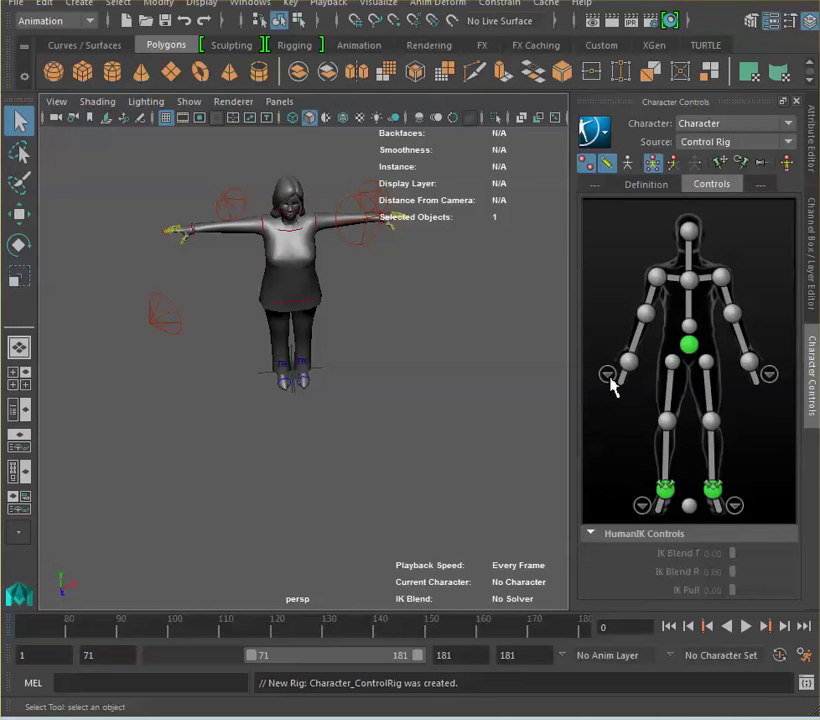
pyautogui.click(609, 377)
pyautogui.click(608, 222)
# Step: Select the hips effector and move it down so the character crouches with bent knees
pyautogui.click(302, 310)
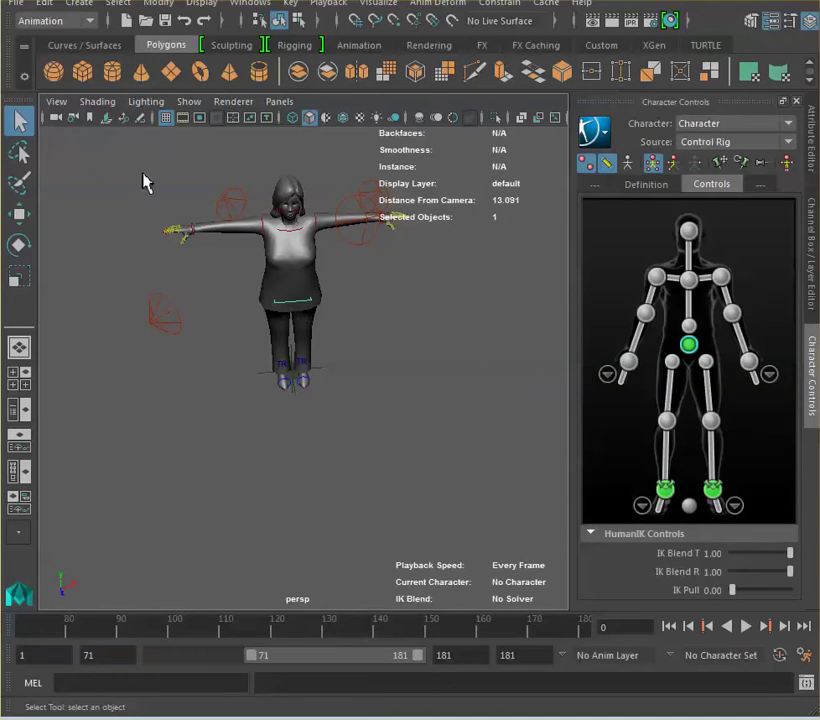
pyautogui.press('w')
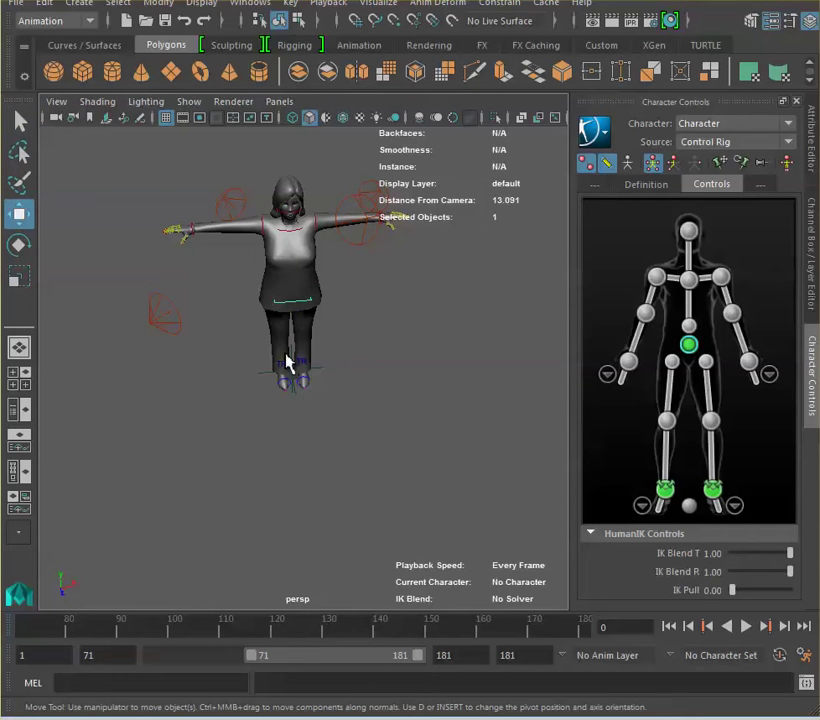
pyautogui.click(298, 237)
pyautogui.moveTo(297, 283); pyautogui.dragTo(292, 231)
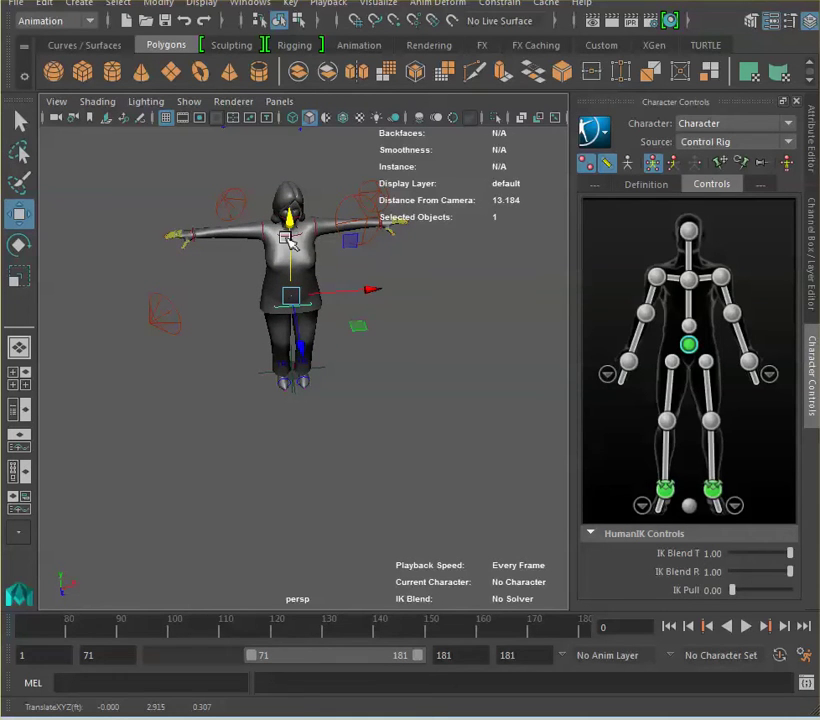
pyautogui.keyDown('alt'); pyautogui.moveTo(302, 262); pyautogui.dragTo(293, 289); pyautogui.keyUp('alt')
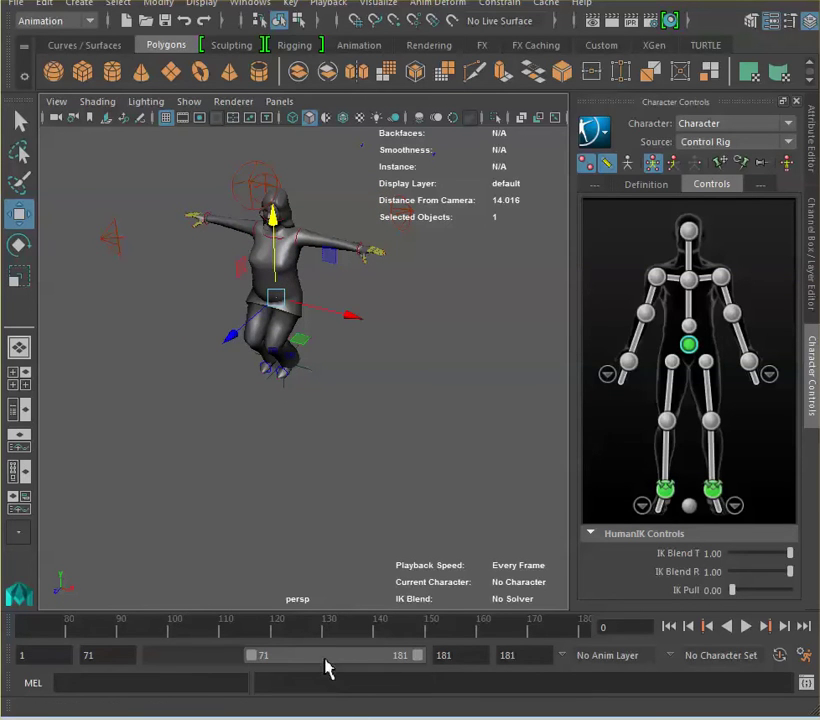
# Step: Limit the playback range to frames 1–111 and raise the hips upright at frame 1
pyautogui.moveTo(329, 666); pyautogui.dragTo(147, 652)
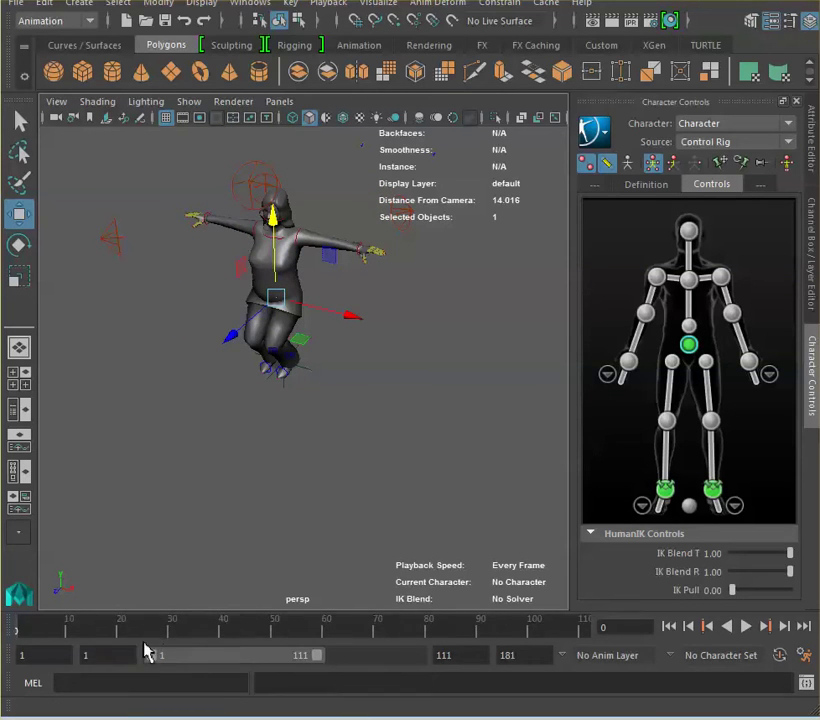
pyautogui.click(16, 633)
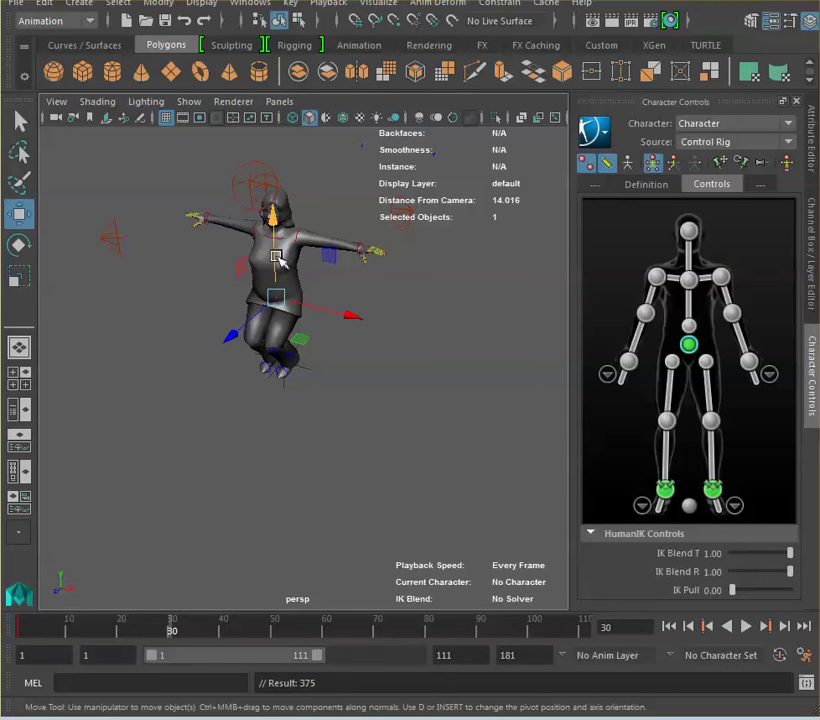
pyautogui.moveTo(280, 229); pyautogui.dragTo(275, 198)
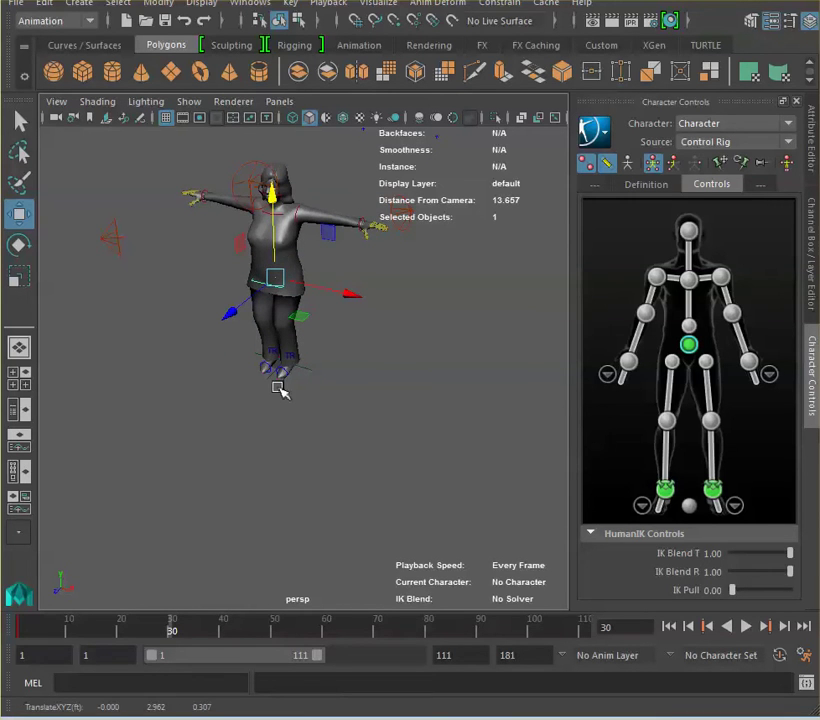
# Step: At frame 60, move and rotate the hips into a leaning pose, then scrub to preview
pyautogui.click(327, 632)
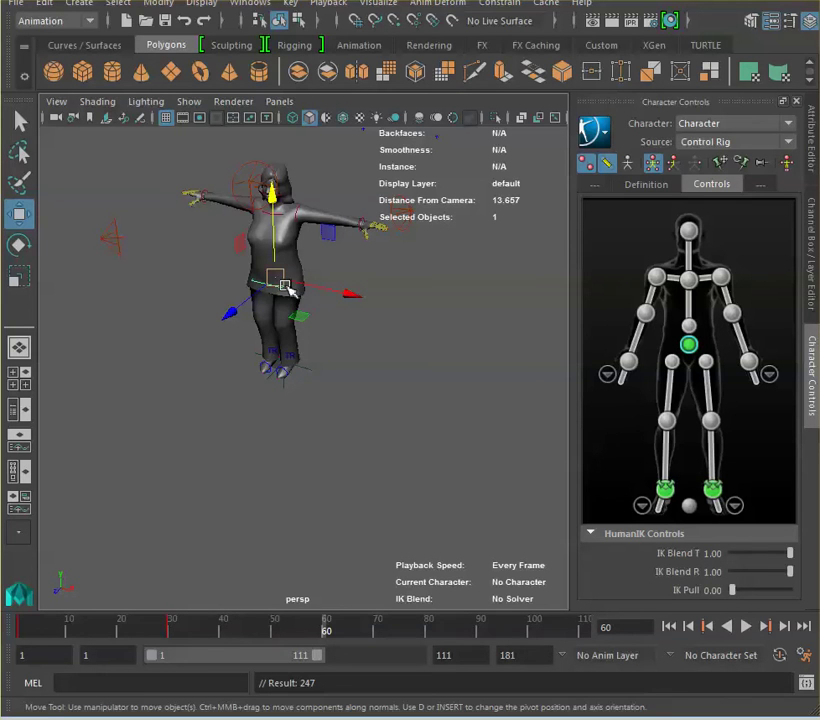
pyautogui.moveTo(286, 287)
pyautogui.mouseDown()
pyautogui.moveTo(276, 205)
pyautogui.moveTo(275, 287)
pyautogui.mouseUp()
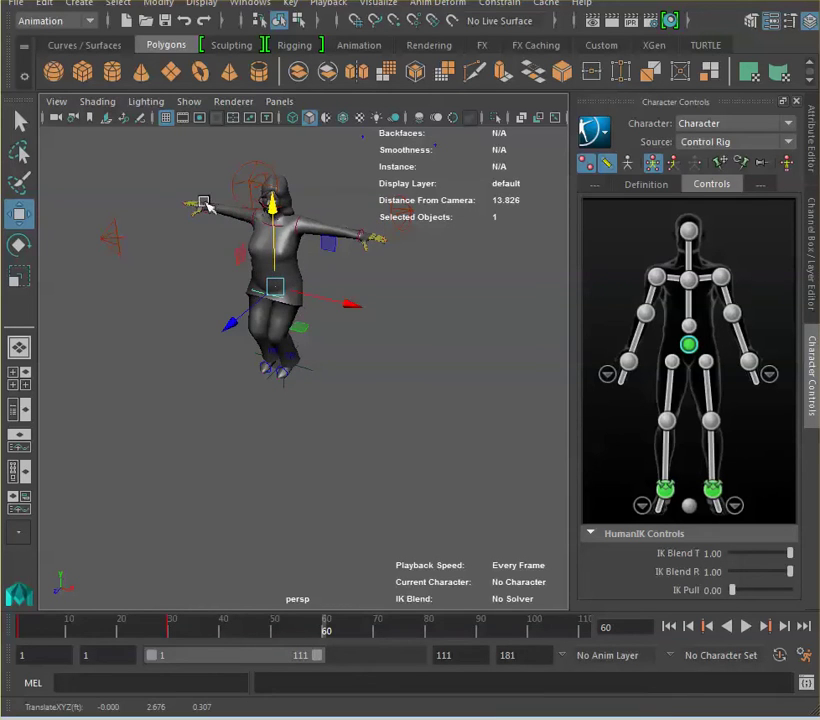
pyautogui.click(19, 245)
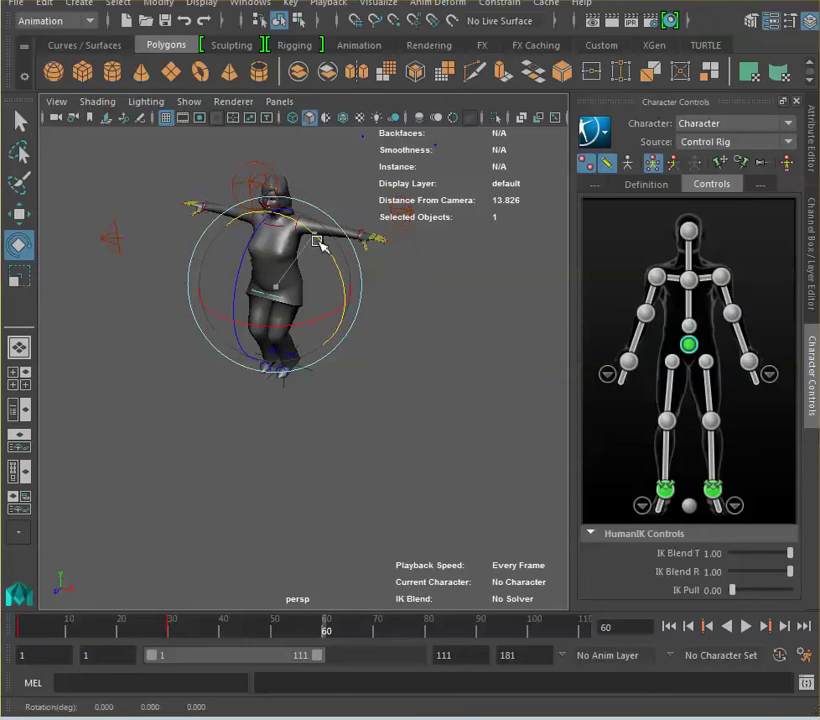
pyautogui.moveTo(338, 268); pyautogui.dragTo(339, 266)
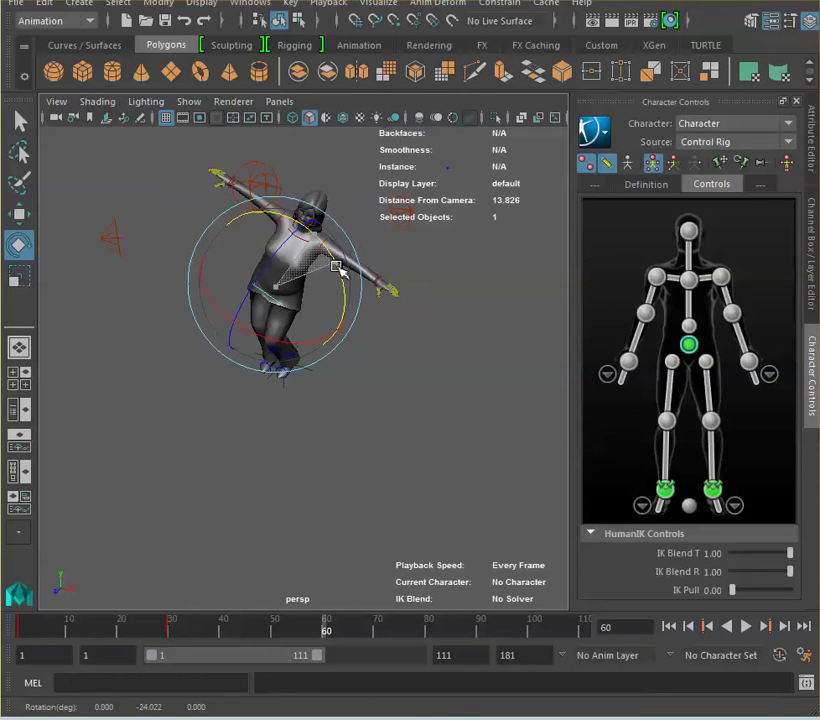
pyautogui.click(19, 213)
pyautogui.moveTo(352, 318)
pyautogui.mouseDown()
pyautogui.moveTo(370, 316)
pyautogui.moveTo(350, 305)
pyautogui.mouseUp()
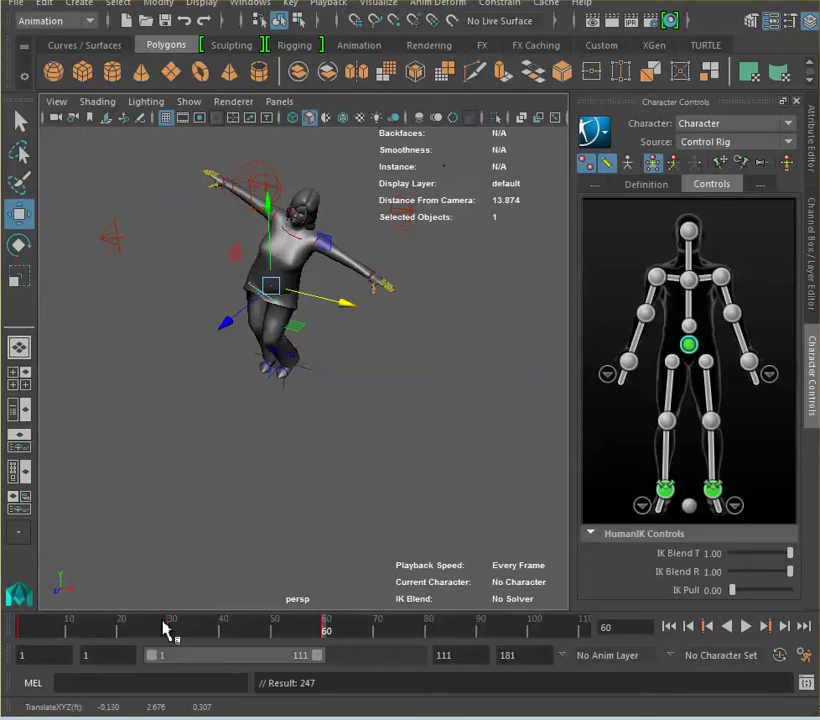
pyautogui.moveTo(28, 634); pyautogui.dragTo(337, 644)
# Step: Push the foot IK effector forward along Z near frame 62, then scrub back to frame 27
pyautogui.keyDown('alt'); pyautogui.moveTo(302, 366); pyautogui.dragTo(311, 403); pyautogui.keyUp('alt')
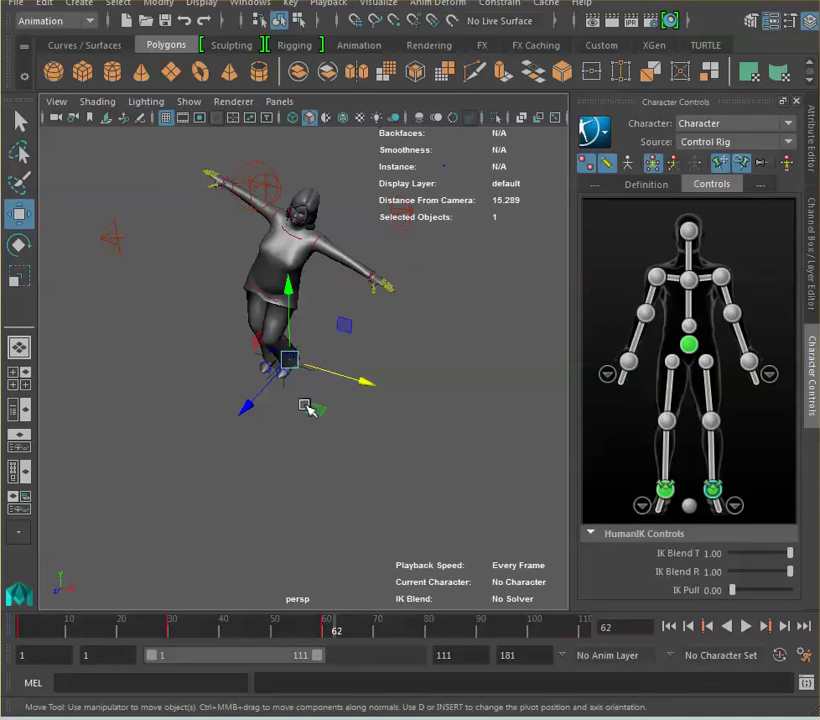
pyautogui.keyDown('alt'); pyautogui.moveTo(297, 383); pyautogui.dragTo(240, 326); pyautogui.keyUp('alt')
pyautogui.scroll(8, 244, 330)
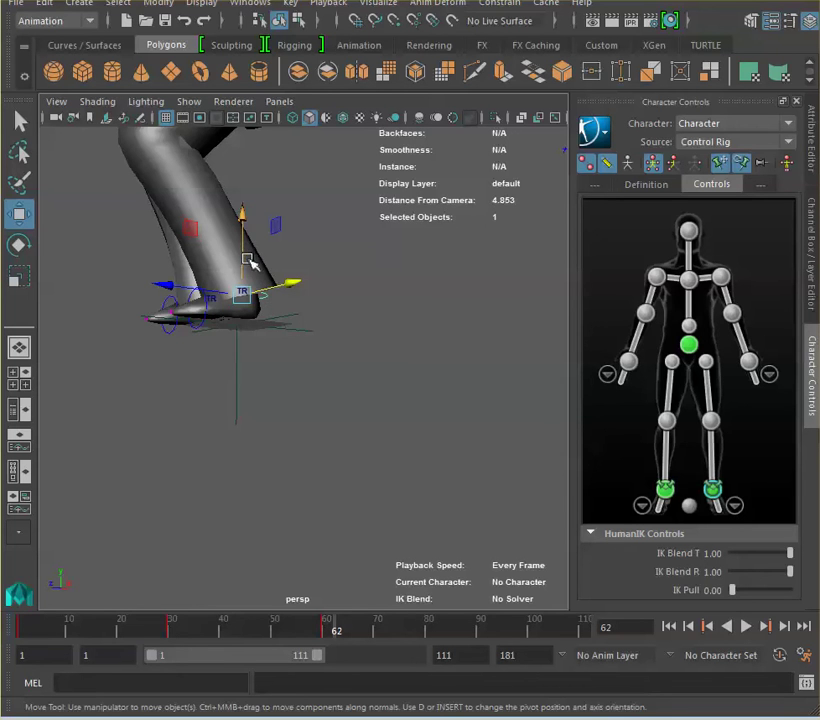
pyautogui.keyDown('alt'); pyautogui.moveTo(247, 253); pyautogui.dragTo(287, 228); pyautogui.keyUp('alt')
pyautogui.scroll(-6, 280, 288)
pyautogui.moveTo(207, 331); pyautogui.dragTo(161, 337)
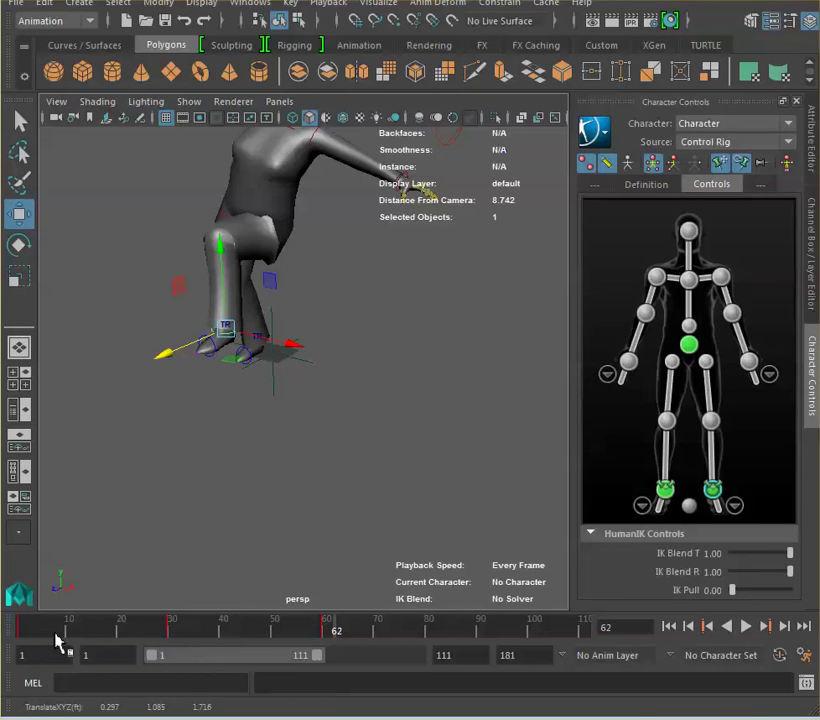
pyautogui.click(327, 632)
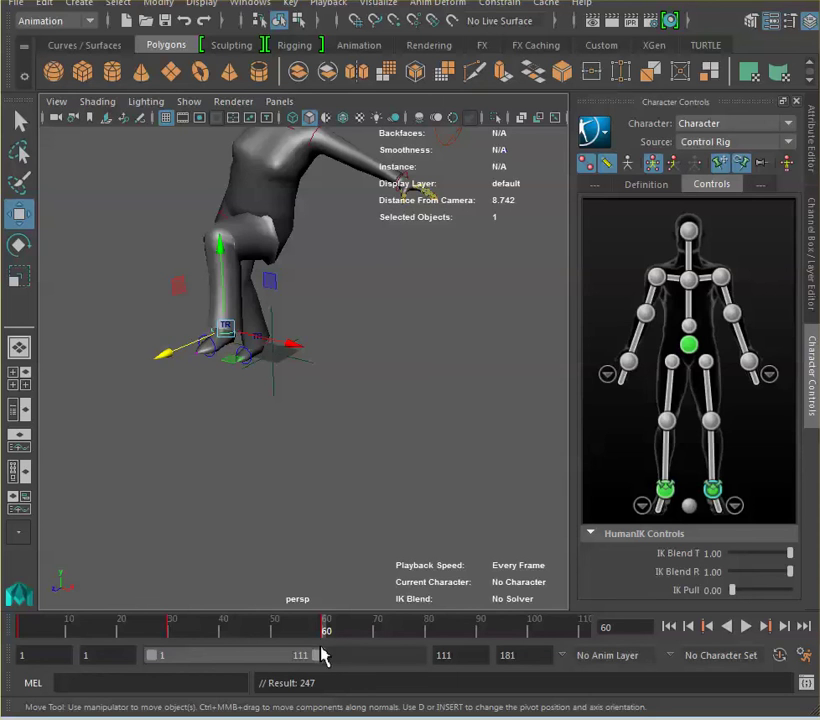
pyautogui.moveTo(286, 631)
pyautogui.mouseDown()
pyautogui.moveTo(38, 597)
pyautogui.moveTo(331, 636)
pyautogui.moveTo(95, 606)
pyautogui.moveTo(52, 613)
pyautogui.moveTo(262, 637)
pyautogui.moveTo(141, 618)
pyautogui.mouseUp()
# Step: Frame the character, raise the left wrist effector in Y, then select the chest and head effectors
pyautogui.keyDown('alt'); pyautogui.moveTo(390, 273); pyautogui.dragTo(386, 355, button='middle'); pyautogui.keyUp('alt')
pyautogui.click(383, 218)
pyautogui.moveTo(385, 168); pyautogui.dragTo(403, 253)
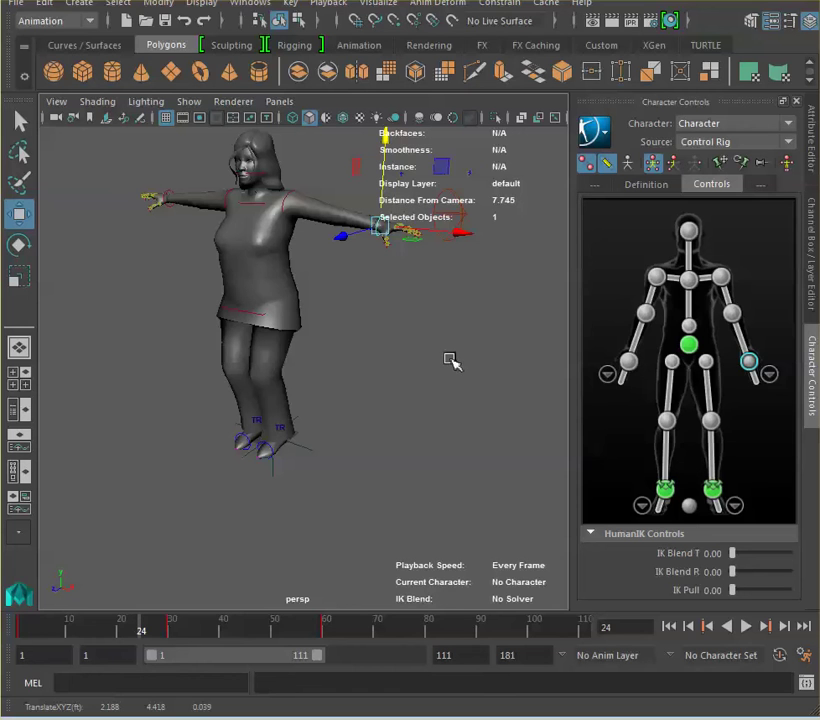
pyautogui.click(255, 174)
pyautogui.click(252, 178)
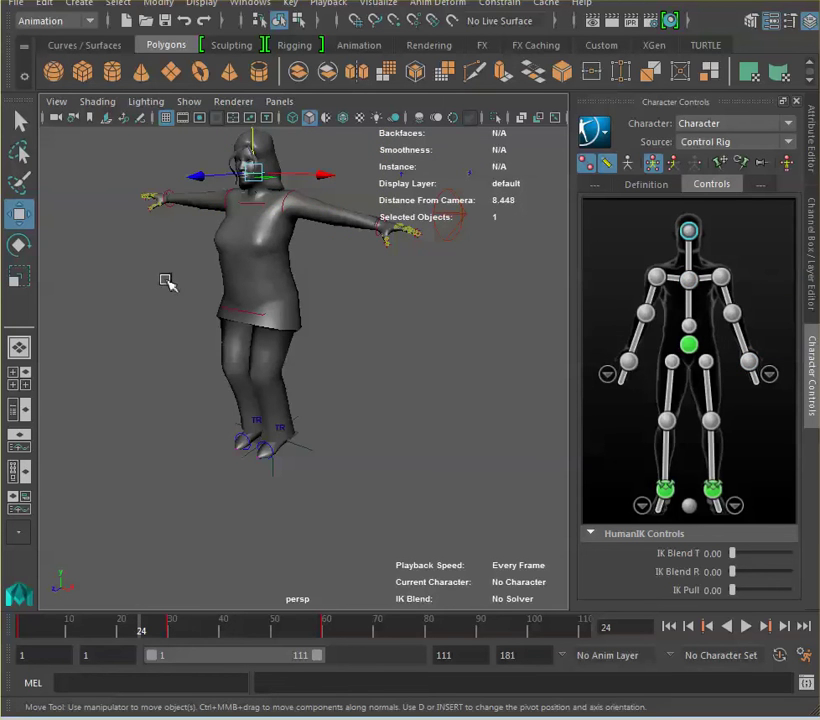